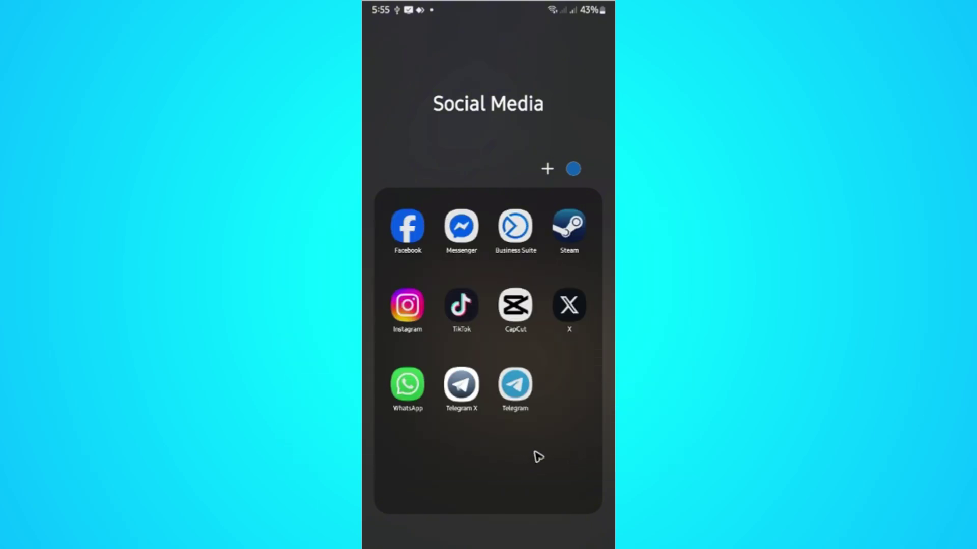
# - Close the Social Media folder and open the Browser apps folder
pyautogui.click(594, 534)
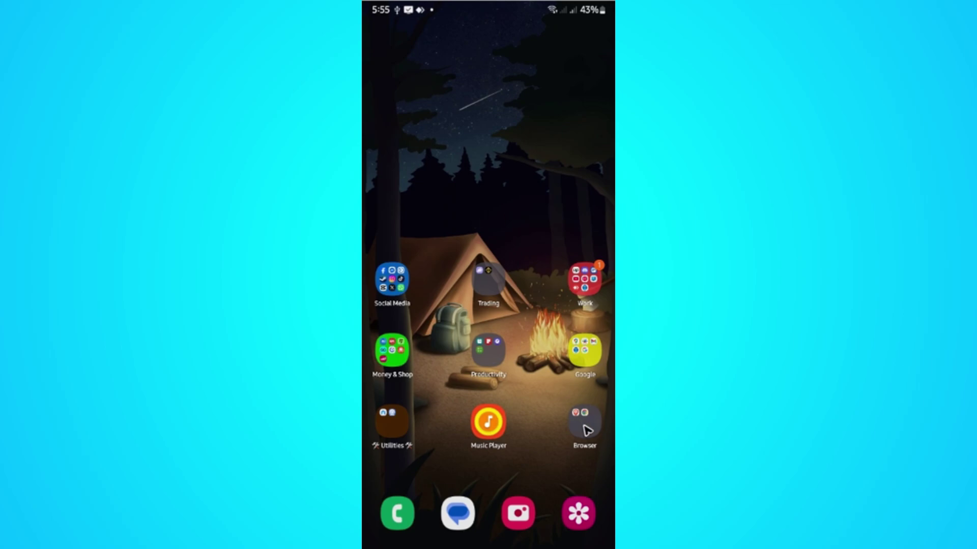
pyautogui.click(588, 428)
# - Launch Brave and load one.google.com
pyautogui.click(408, 226)
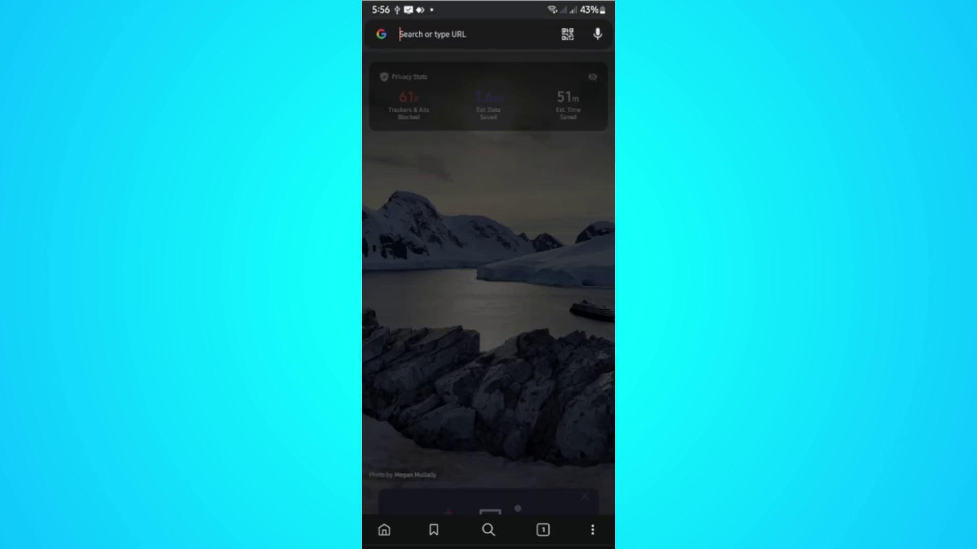
pyautogui.write('on')
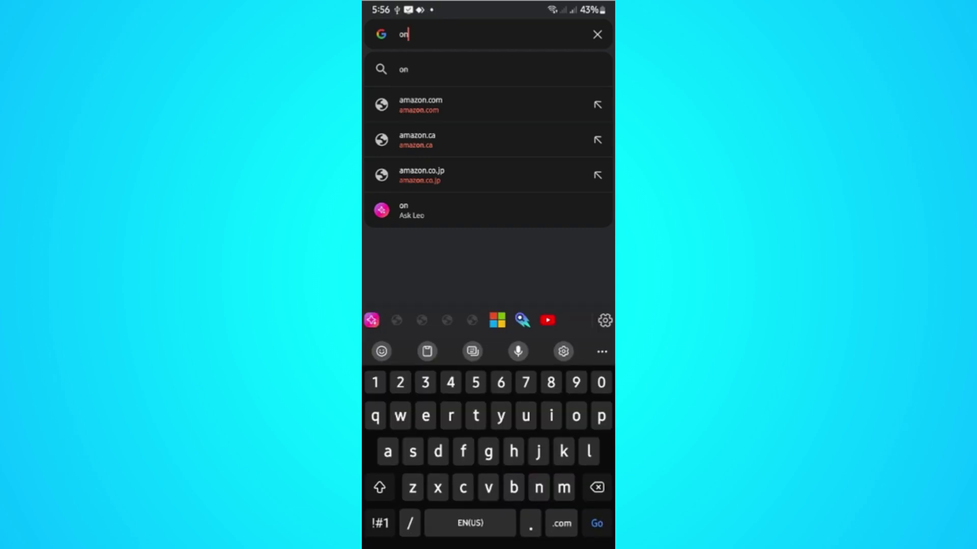
pyautogui.write('e.google')
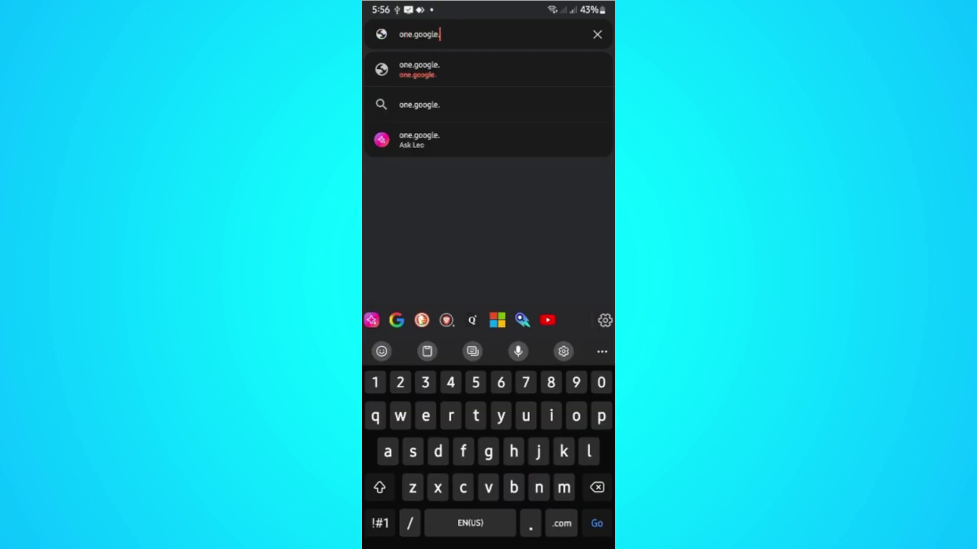
pyautogui.write('.com')
pyautogui.click(599, 525)
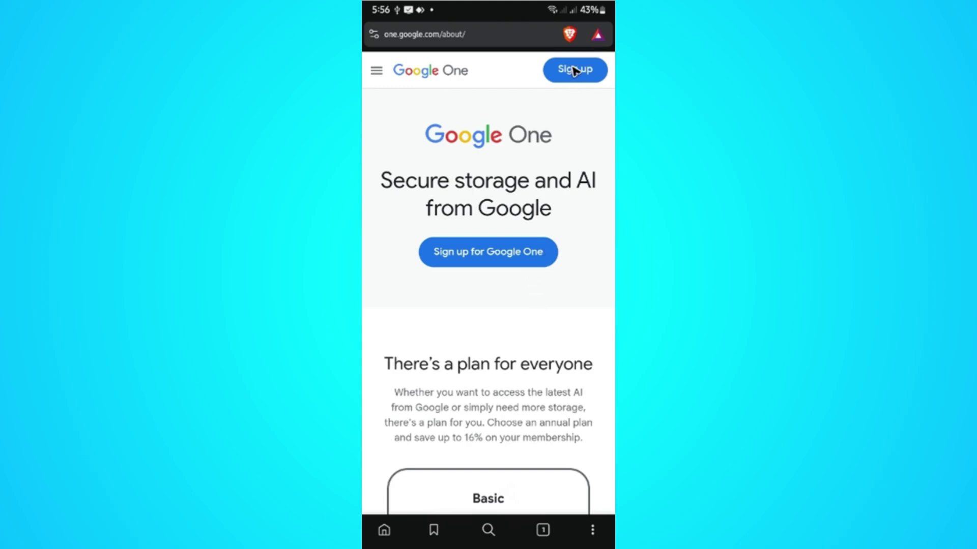
# - Go from the Google One plans page to Google sign-in and begin entering the account email
pyautogui.click(575, 70)
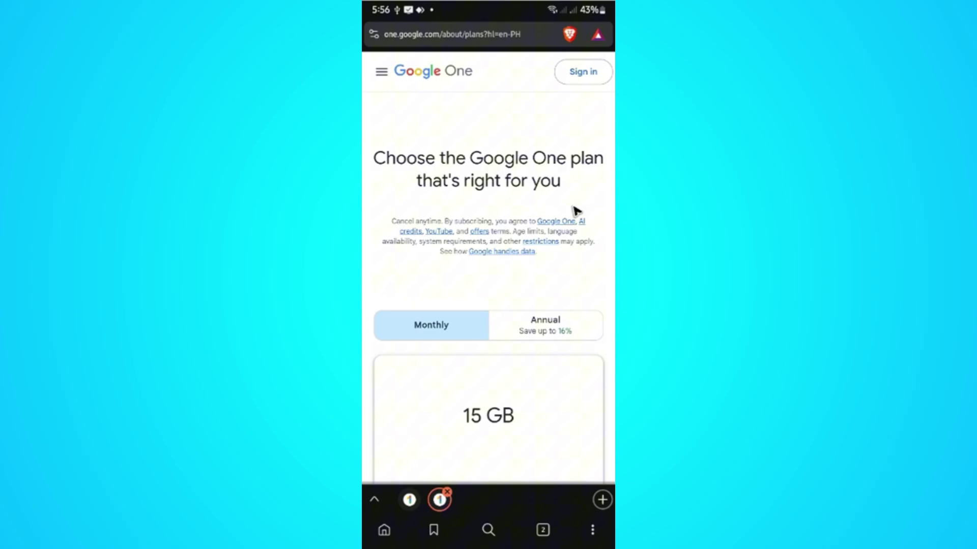
pyautogui.click(580, 73)
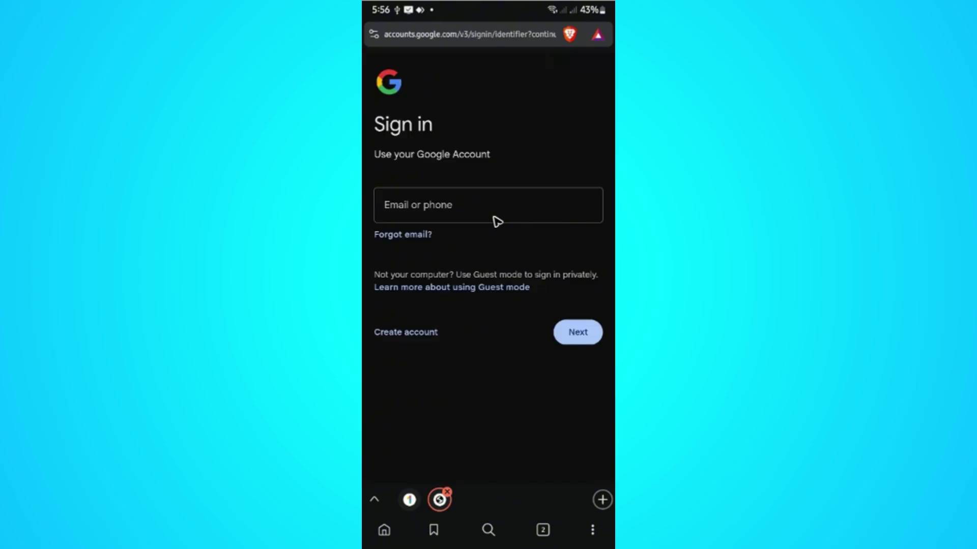
pyautogui.click(497, 213)
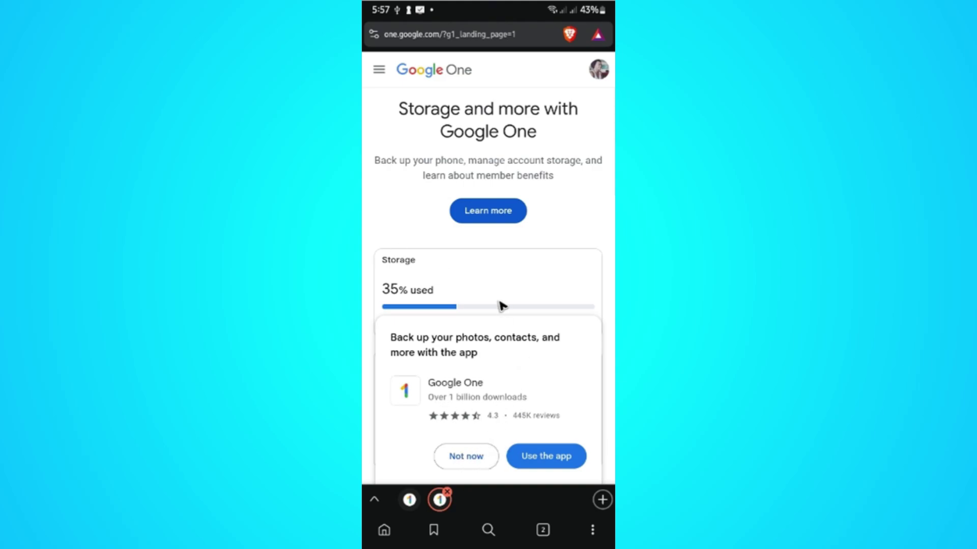
# - Decline the use-the-app prompt and browse the home page to the Clean up space card (4 GB+)
pyautogui.click(466, 455)
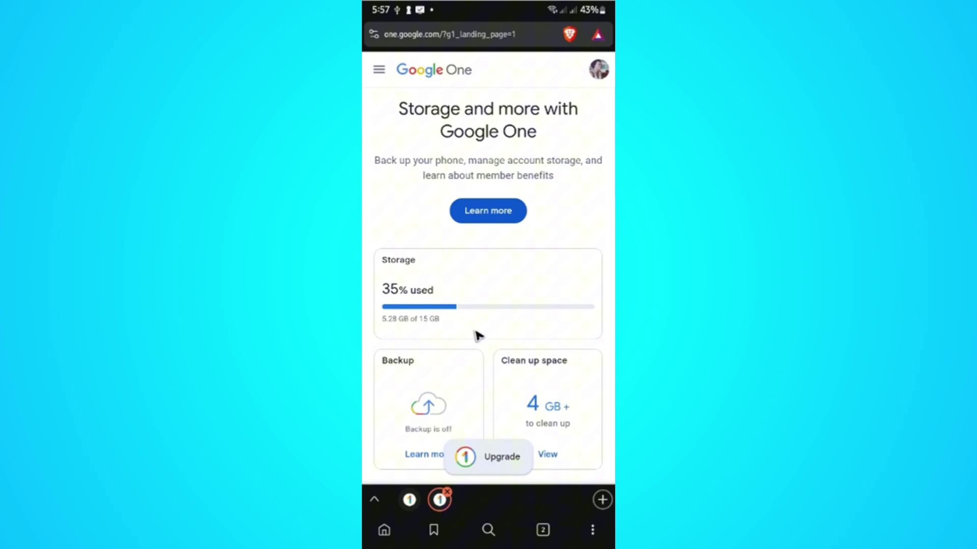
pyautogui.scroll(-2, 477, 335)
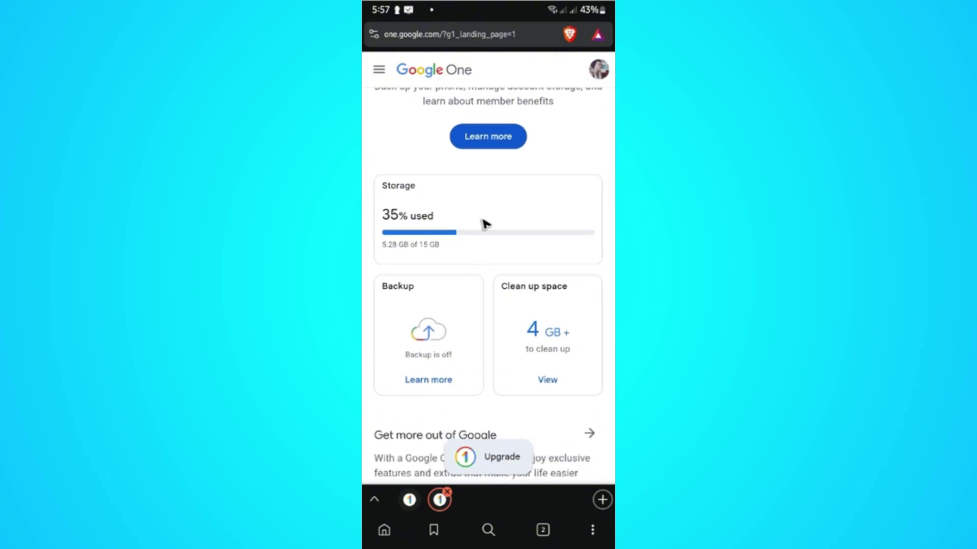
pyautogui.scroll(2, 427, 209)
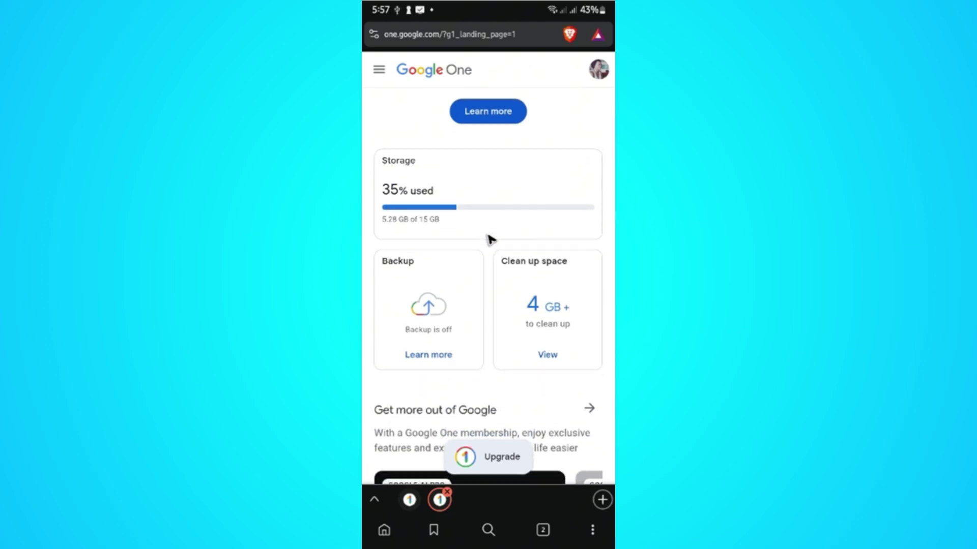
pyautogui.scroll(-5, 450, 305)
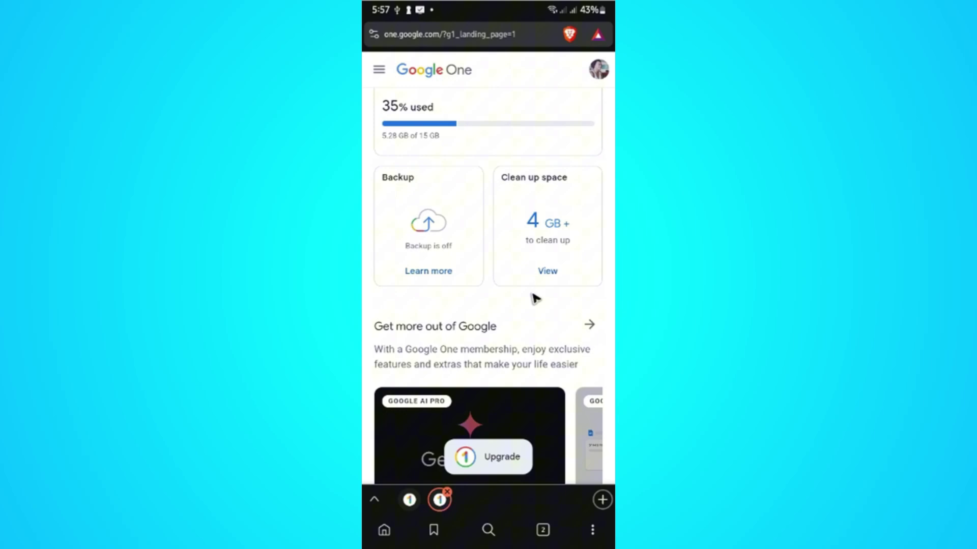
pyautogui.scroll(-5, 489, 316)
pyautogui.scroll(-5, 503, 268)
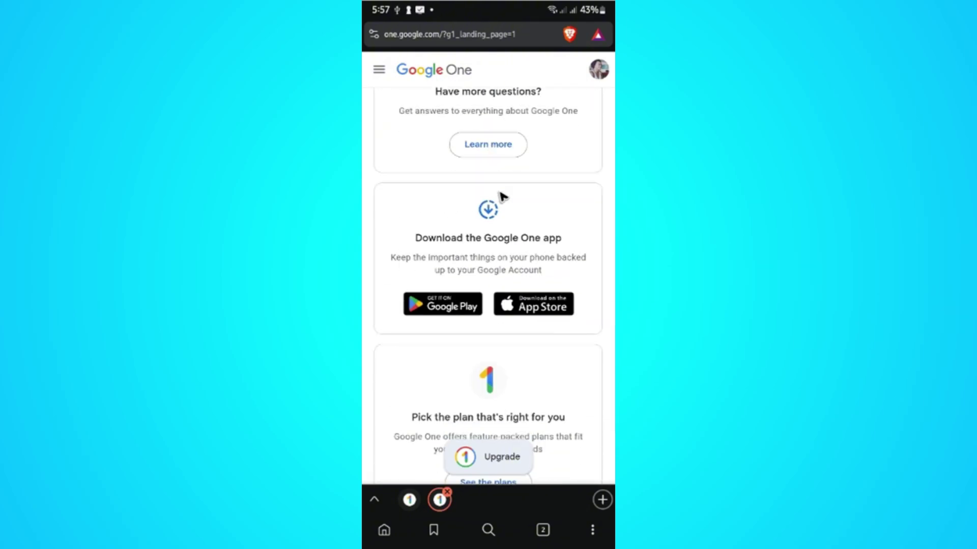
pyautogui.scroll(5, 524, 196)
pyautogui.scroll(5, 511, 214)
pyautogui.scroll(2, 511, 306)
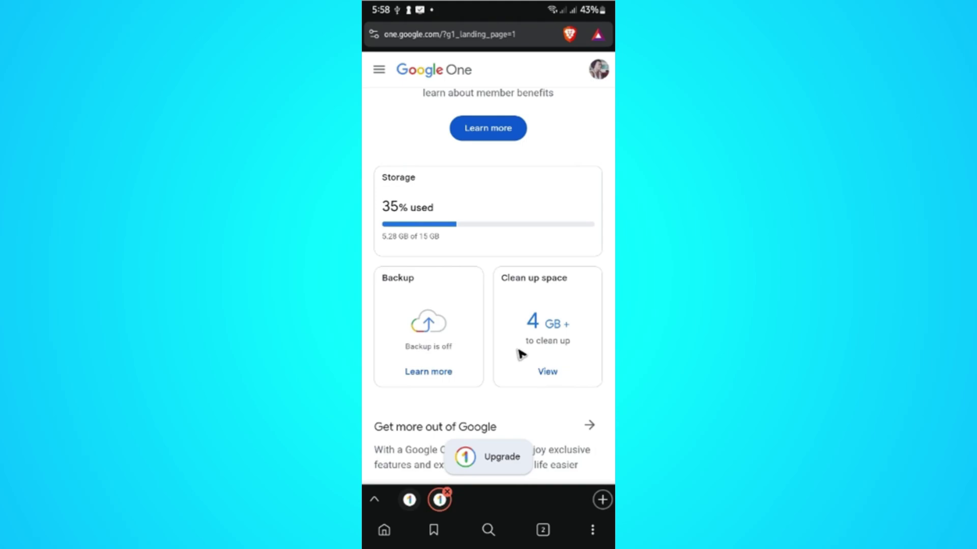
# - In Storage Manager, check Trash, then open the 32 large Drive files and decline the upgrade offer
pyautogui.click(549, 372)
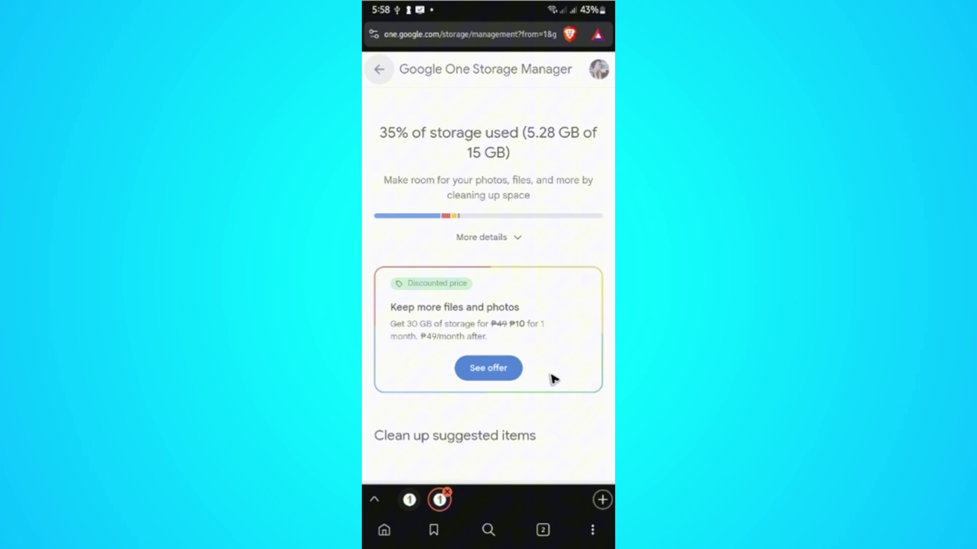
pyautogui.scroll(-5, 534, 382)
pyautogui.scroll(-3, 572, 376)
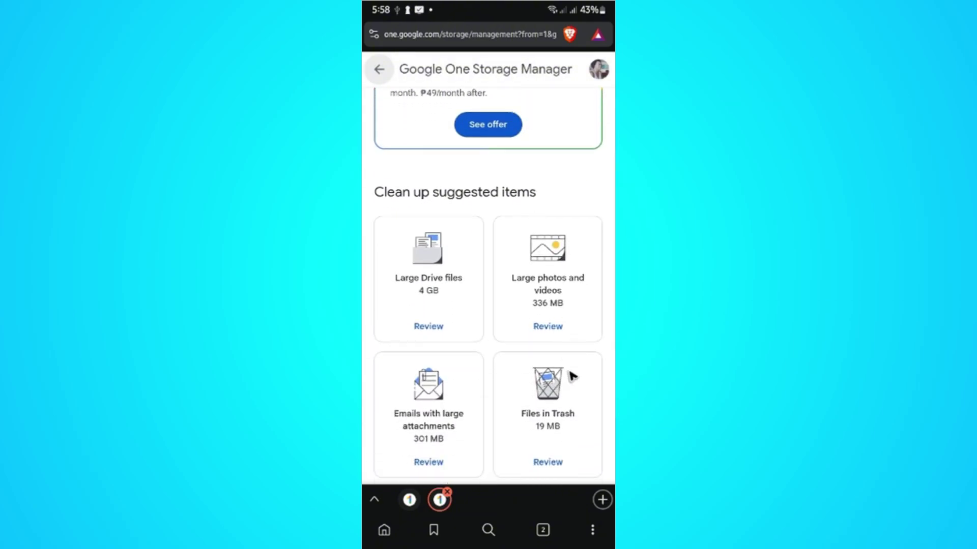
pyautogui.scroll(-3, 572, 375)
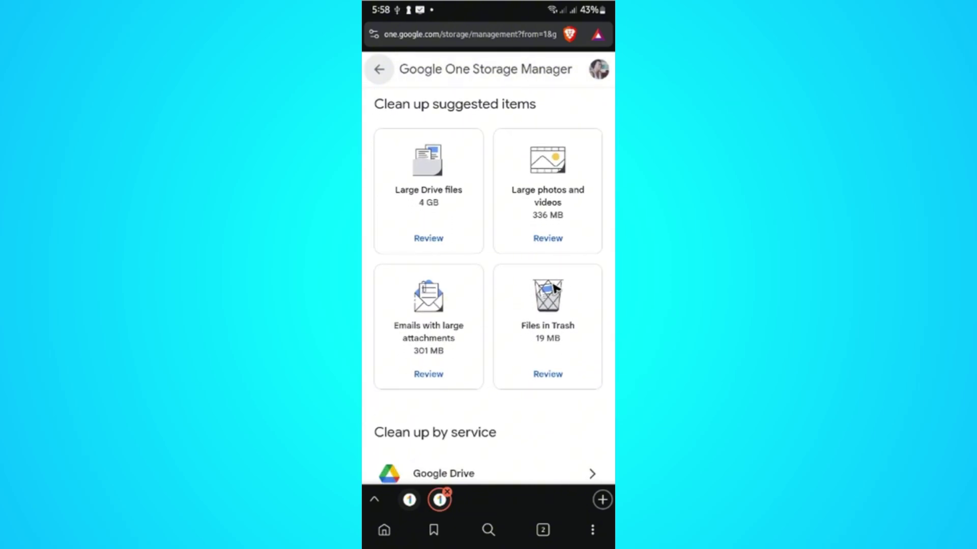
pyautogui.click(547, 374)
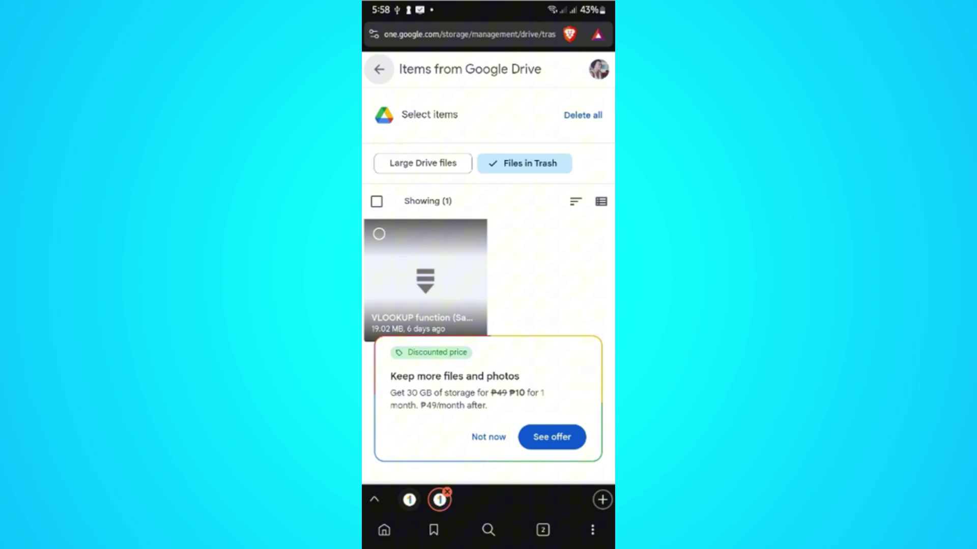
pyautogui.hotkey('alt', 'Left')
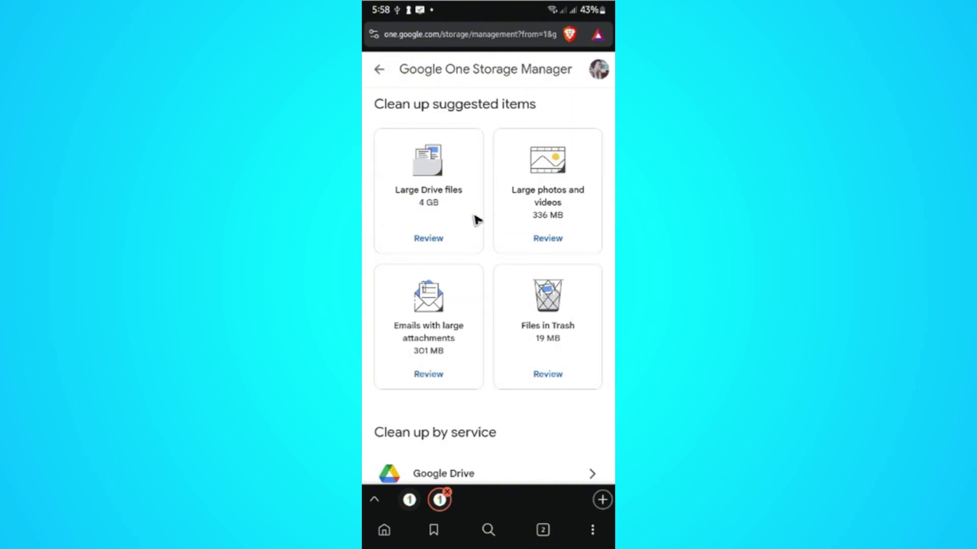
pyautogui.scroll(1, 458, 229)
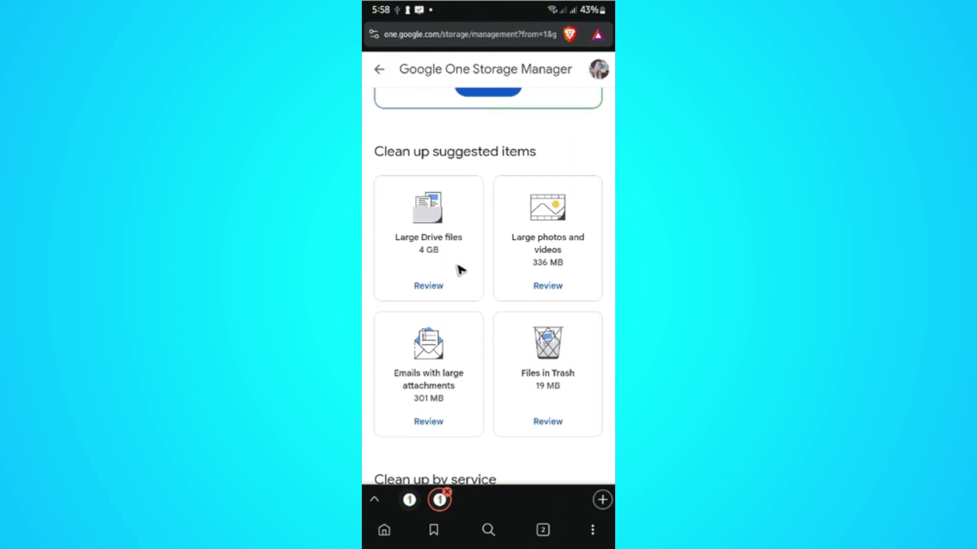
pyautogui.click(433, 286)
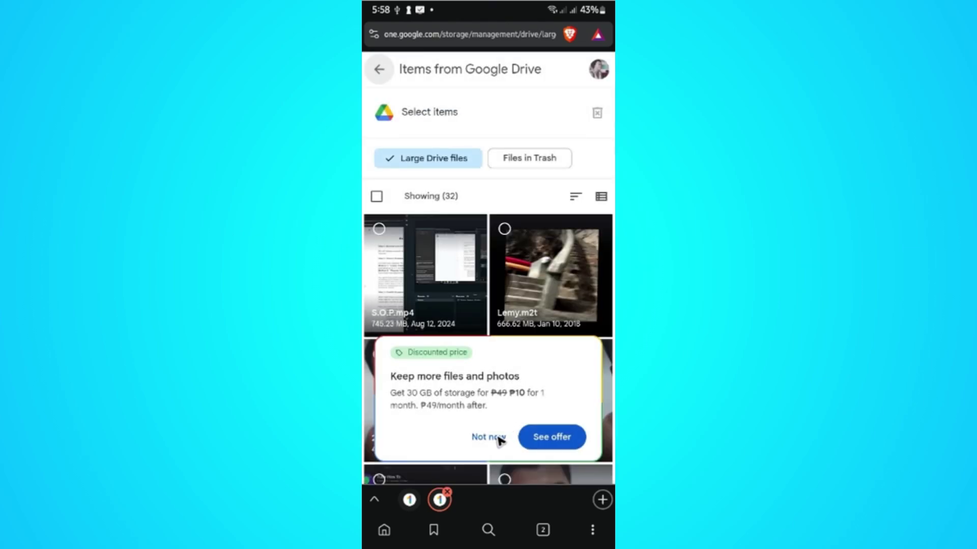
pyautogui.click(500, 440)
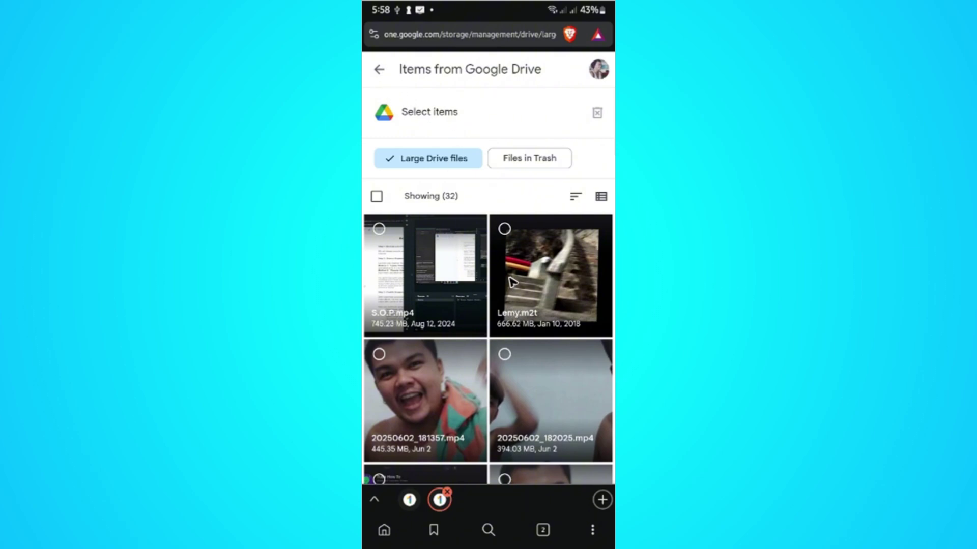
# - View the Google Drive cleanup items, decline the offer, and return to the 35%-of-15 GB overview
pyautogui.click(379, 69)
pyautogui.scroll(-5, 504, 267)
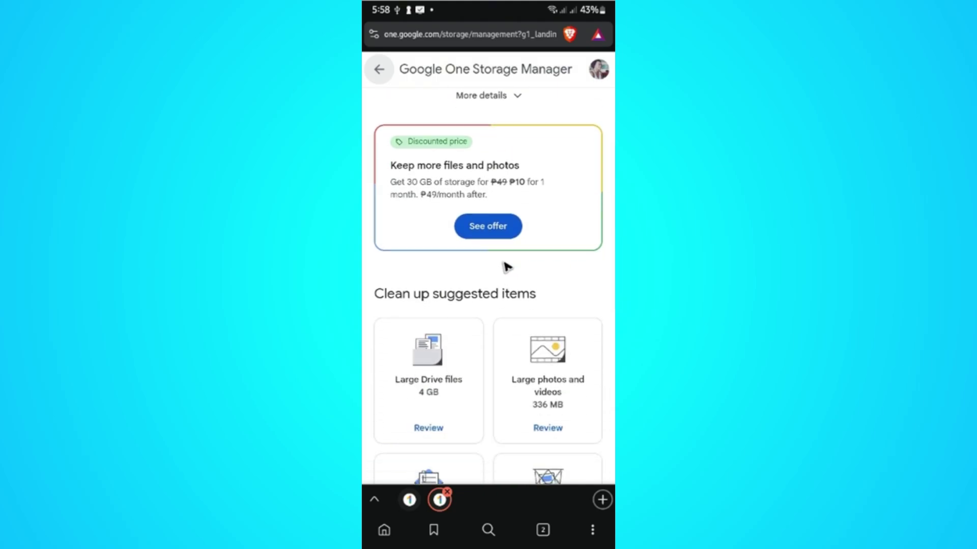
pyautogui.scroll(-4, 517, 267)
pyautogui.scroll(-2, 511, 305)
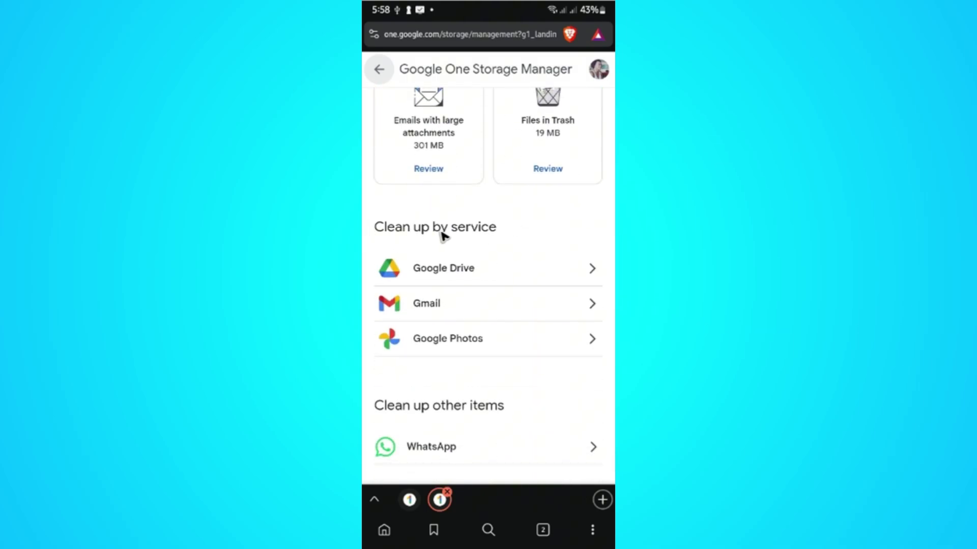
pyautogui.scroll(-1, 491, 382)
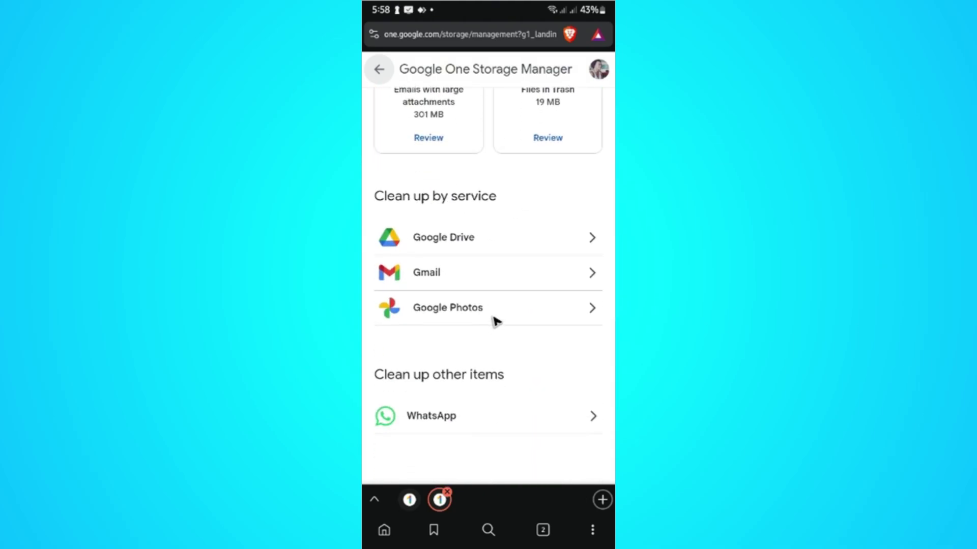
pyautogui.click(472, 237)
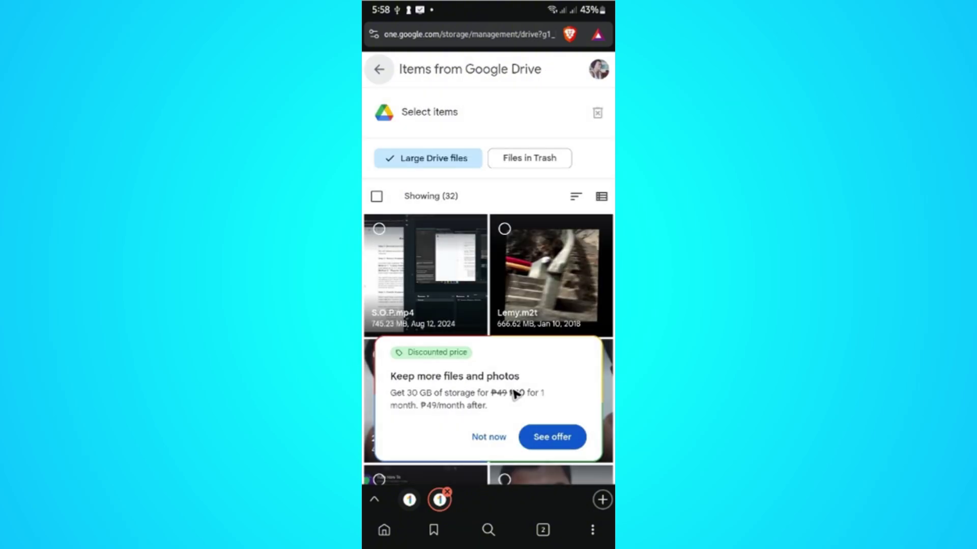
pyautogui.click(493, 437)
pyautogui.scroll(-3, 500, 382)
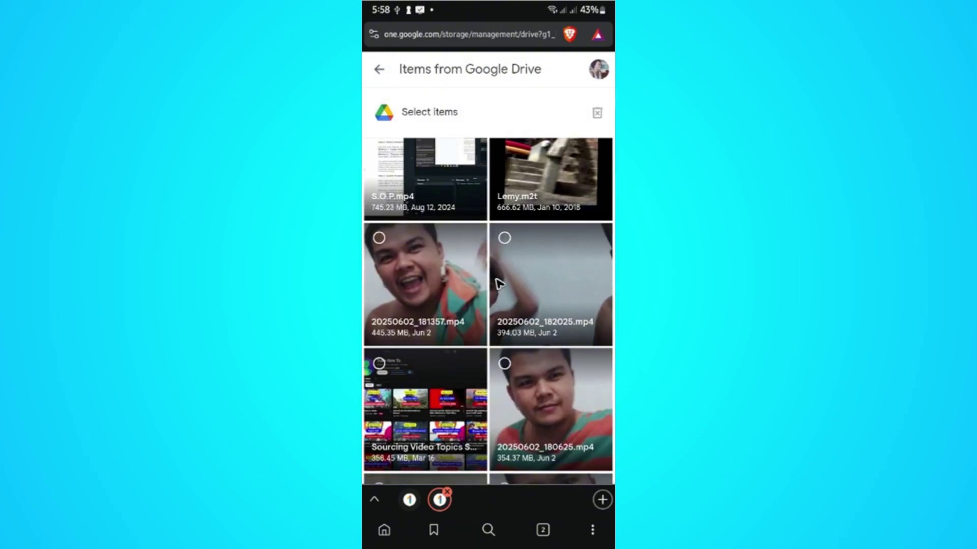
pyautogui.scroll(3, 489, 306)
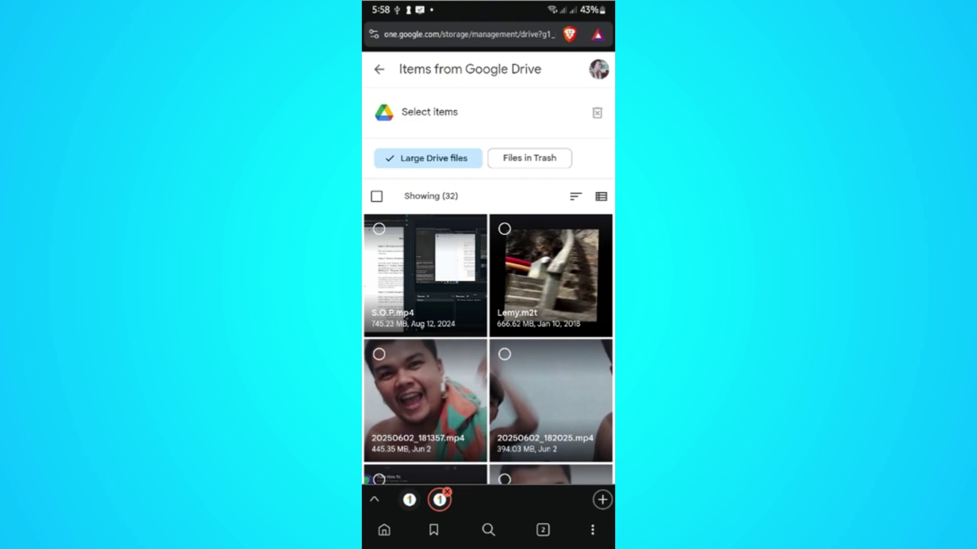
pyautogui.hotkey('alt', 'Left')
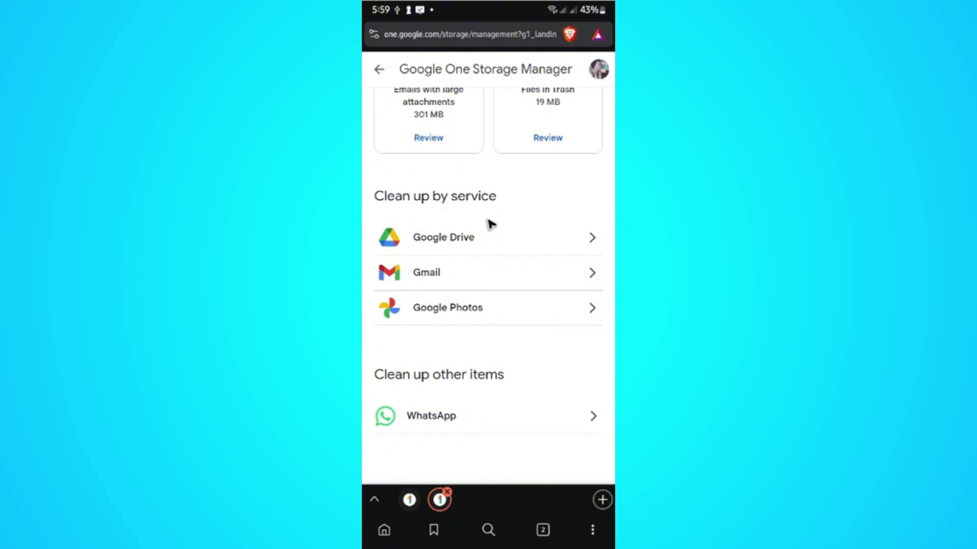
pyautogui.scroll(4, 489, 306)
pyautogui.scroll(4, 504, 343)
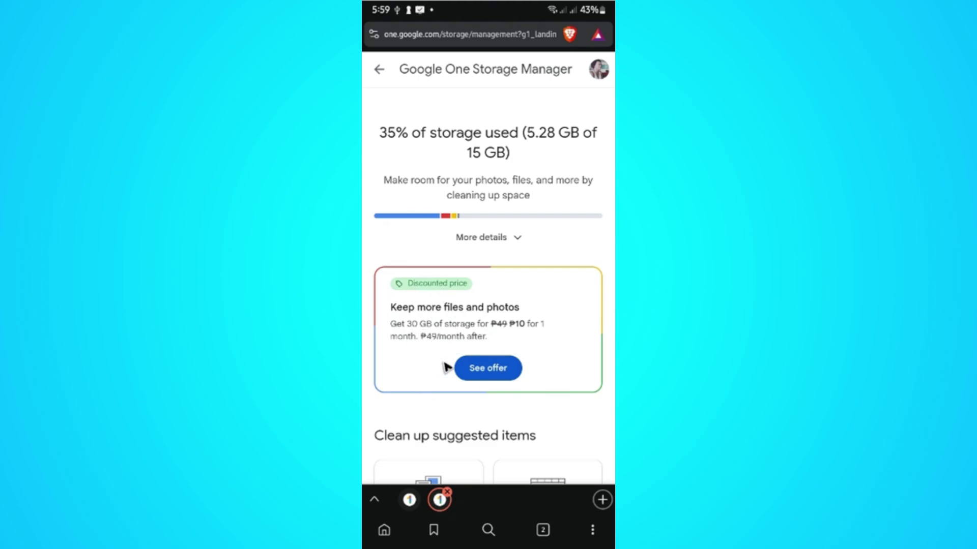
pyautogui.scroll(-2, 547, 345)
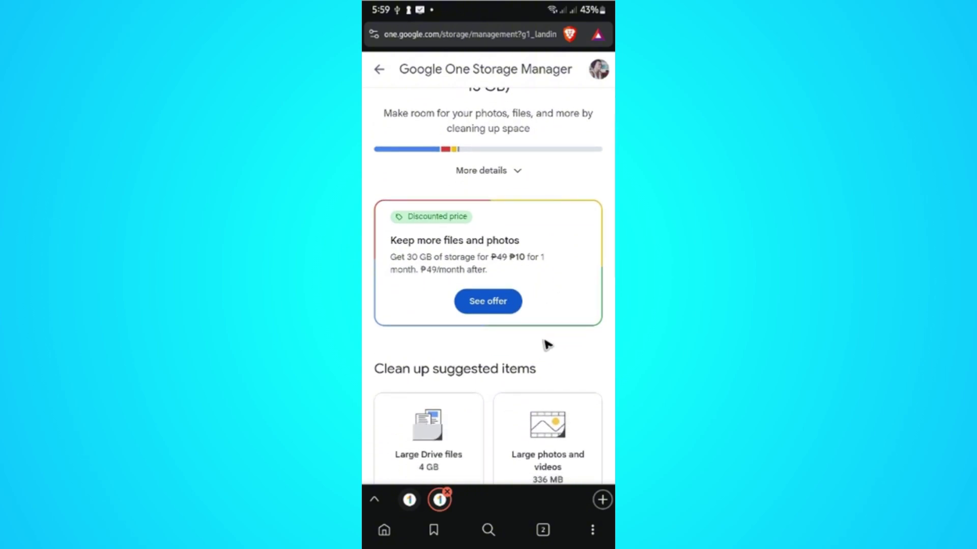
pyautogui.scroll(-4, 547, 345)
pyautogui.scroll(-4, 547, 345)
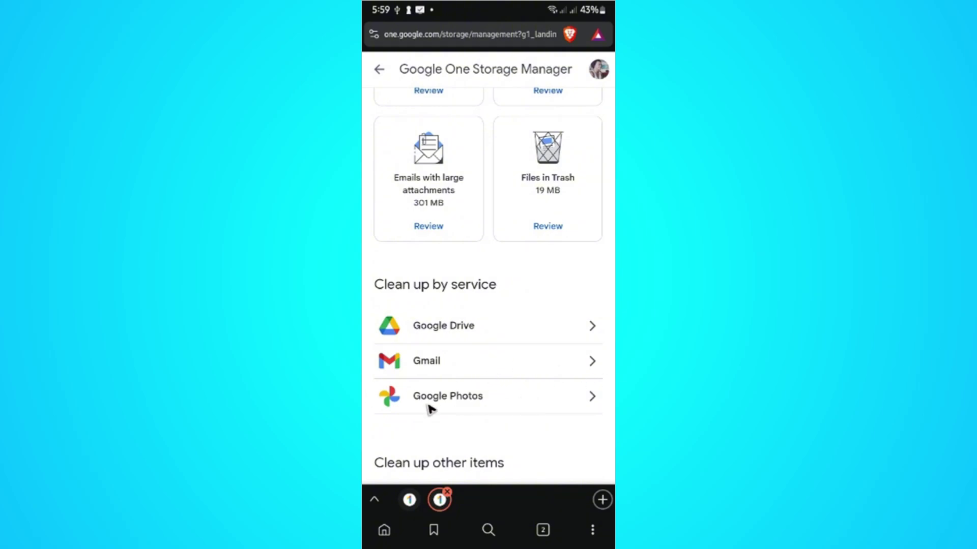
pyautogui.click(491, 412)
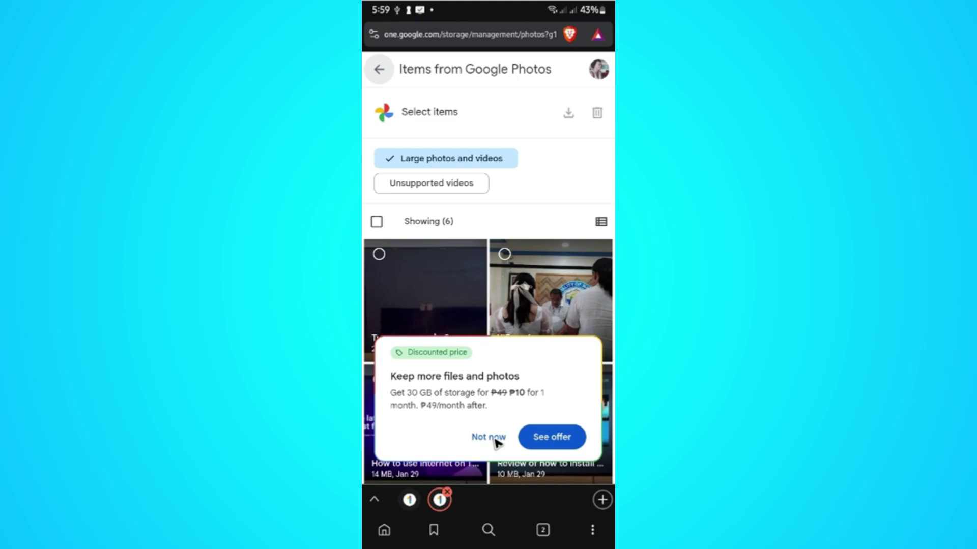
pyautogui.click(488, 437)
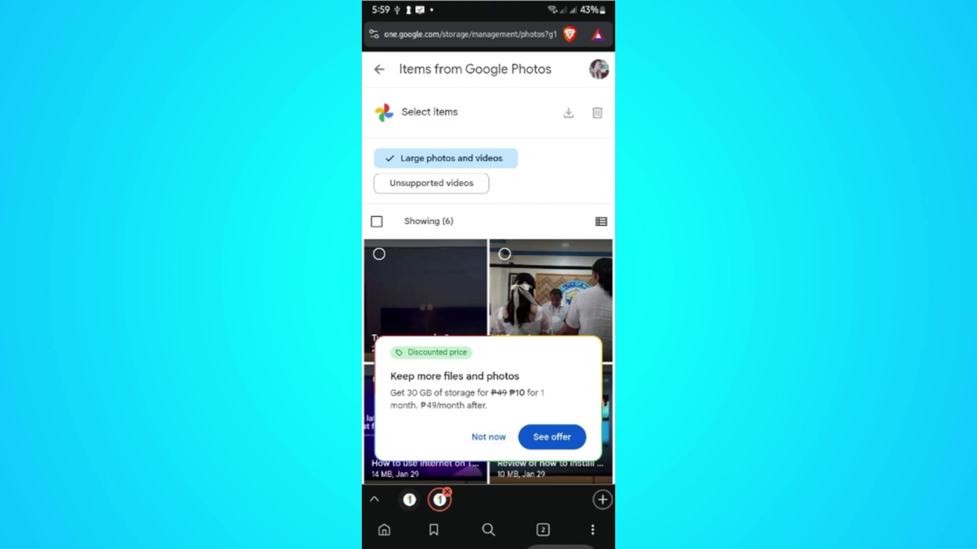
pyautogui.click(379, 69)
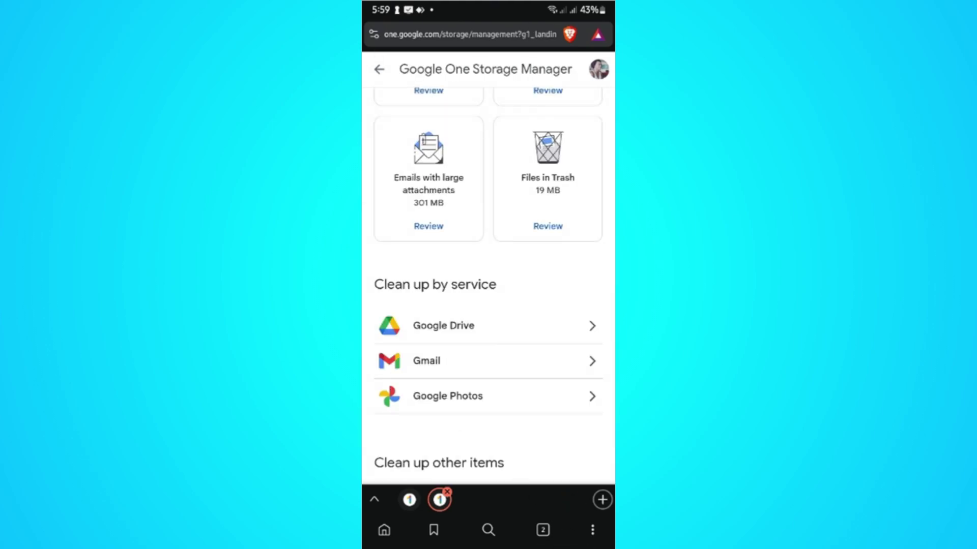